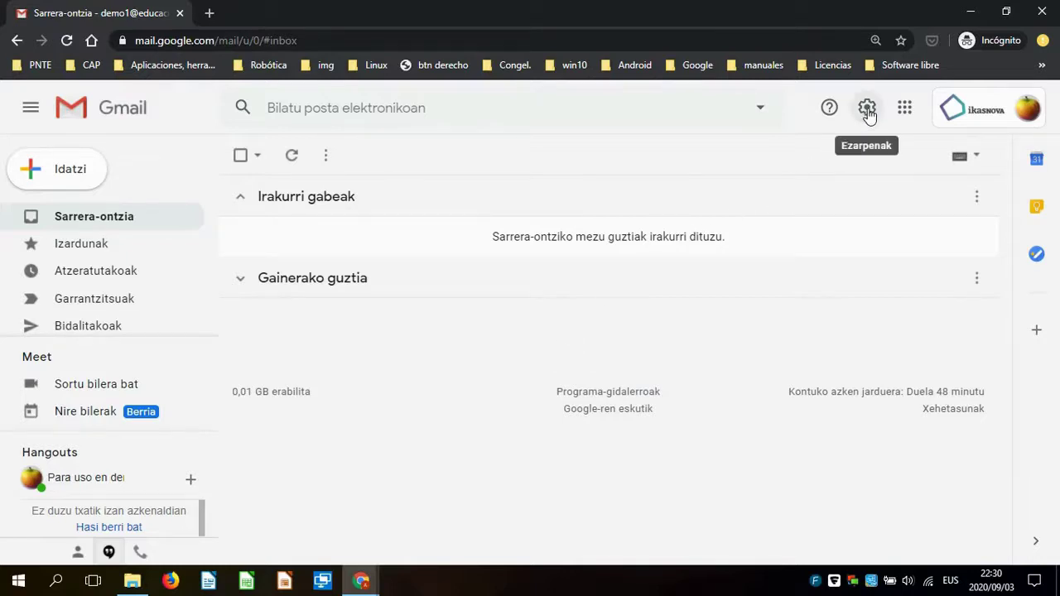
Step: Create a new e-mail signature named Sinadura1 in the general mail settings
left_click(868, 109)
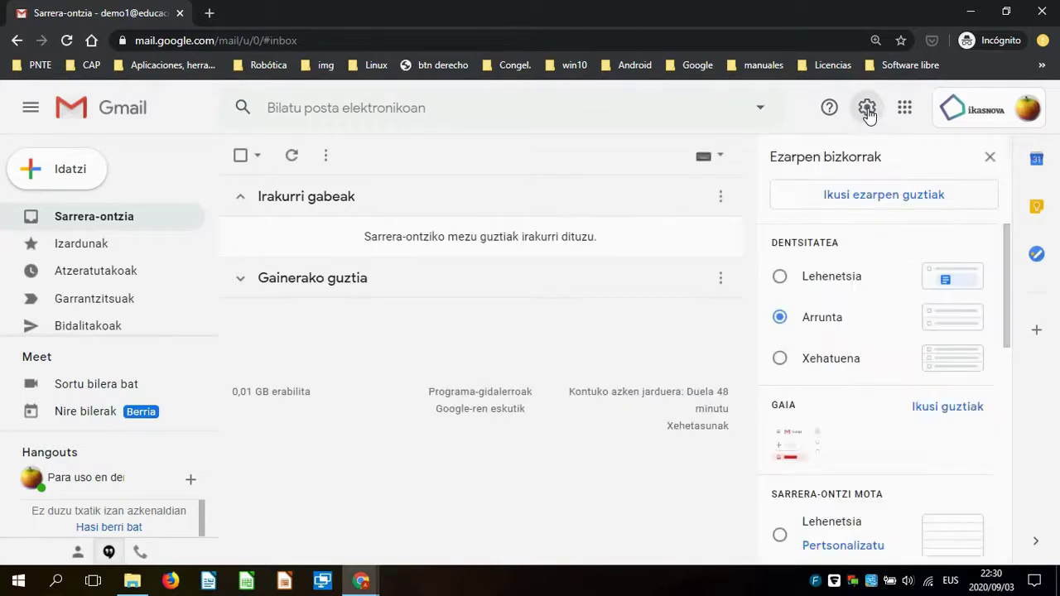
left_click(959, 203)
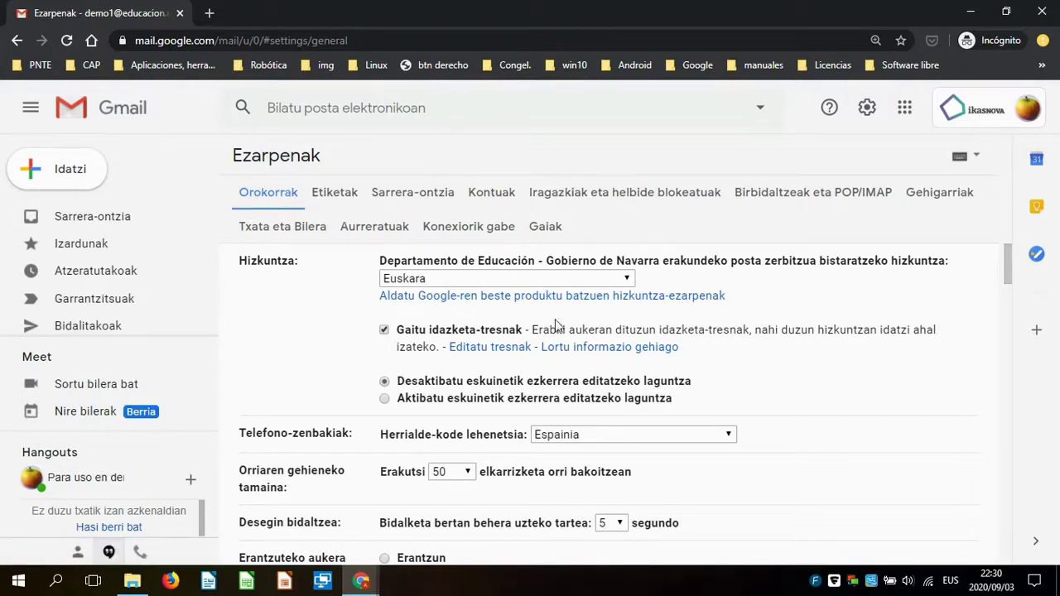
scroll(708, 348, "down", 10)
scroll(708, 348, "down", 12)
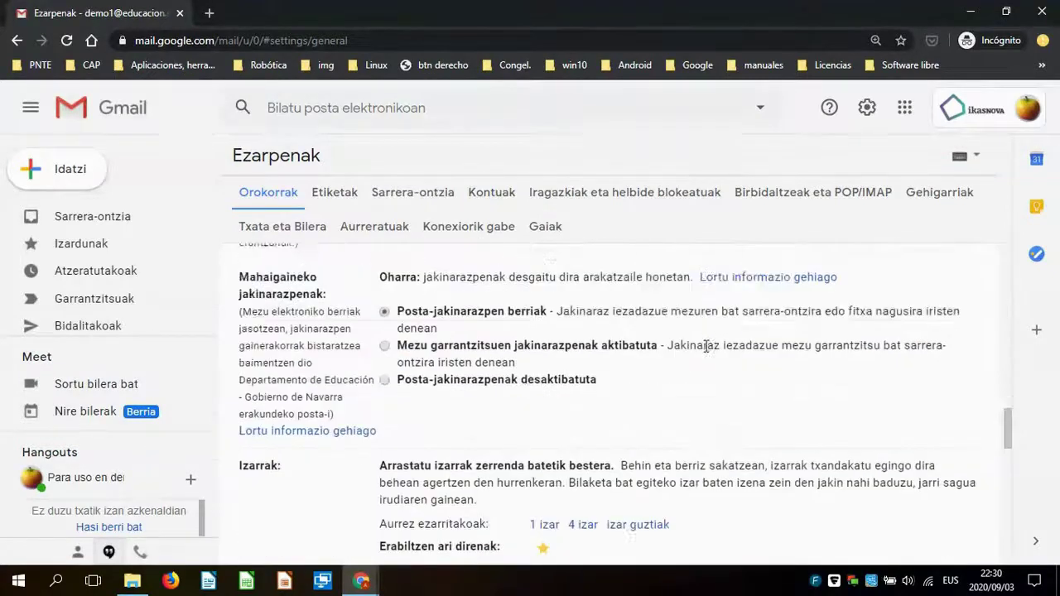
scroll(707, 348, "down", 3)
scroll(707, 347, "down", 5)
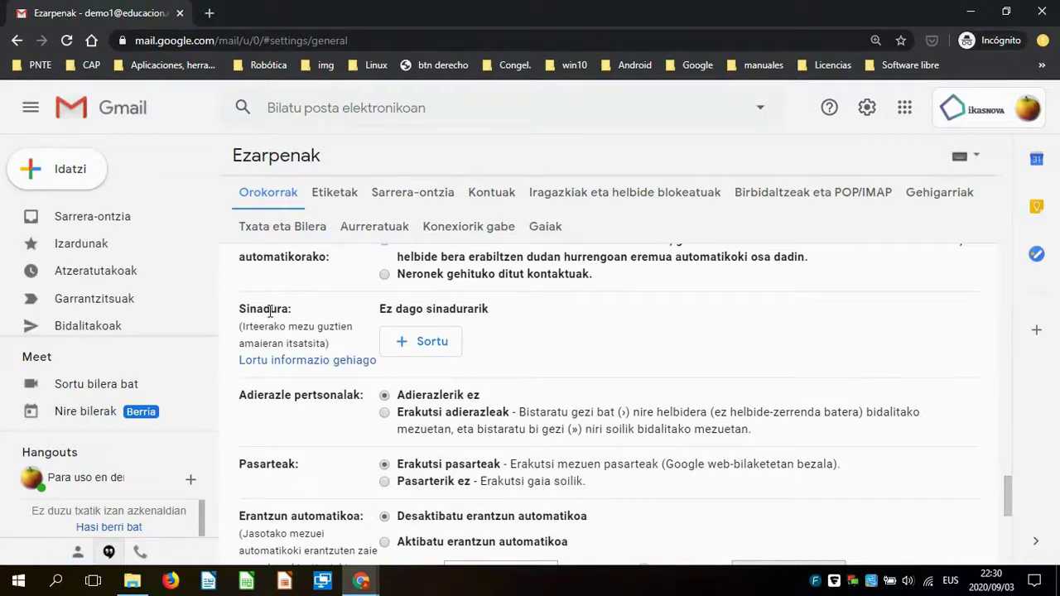
left_click(442, 352)
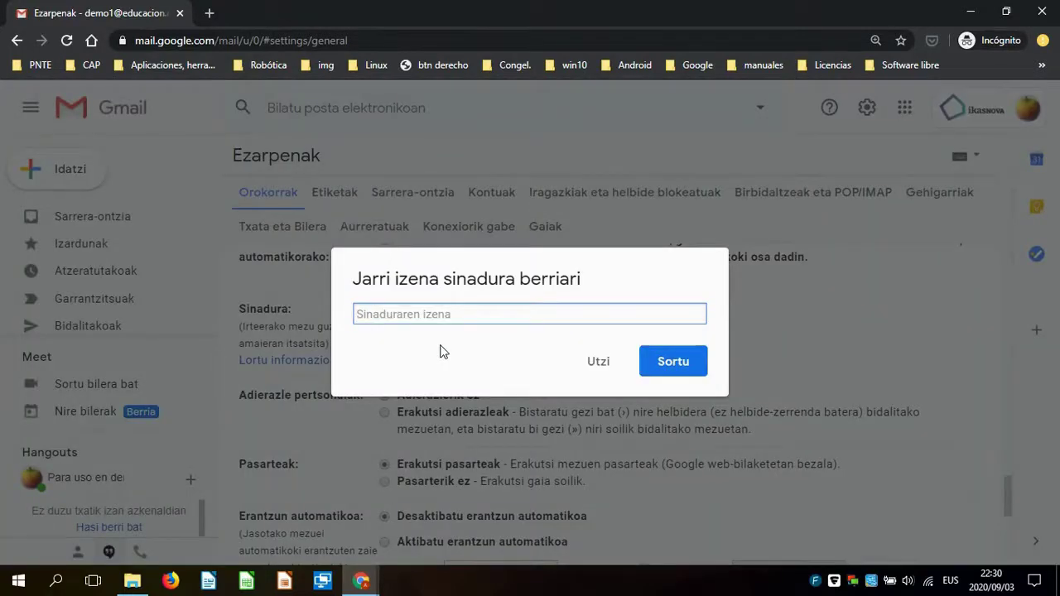
type("Sinadura1")
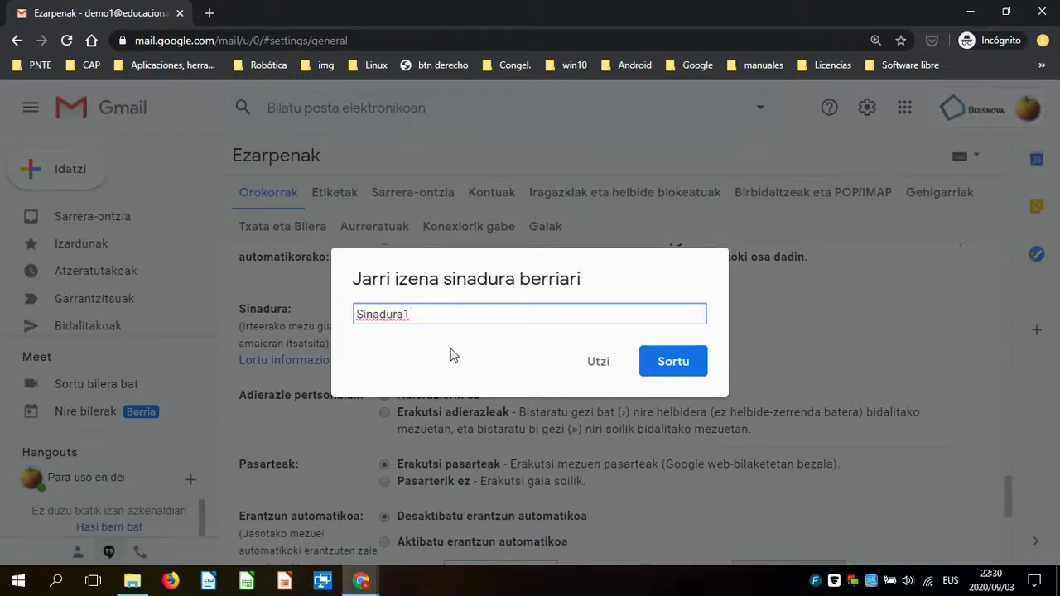
left_click(671, 370)
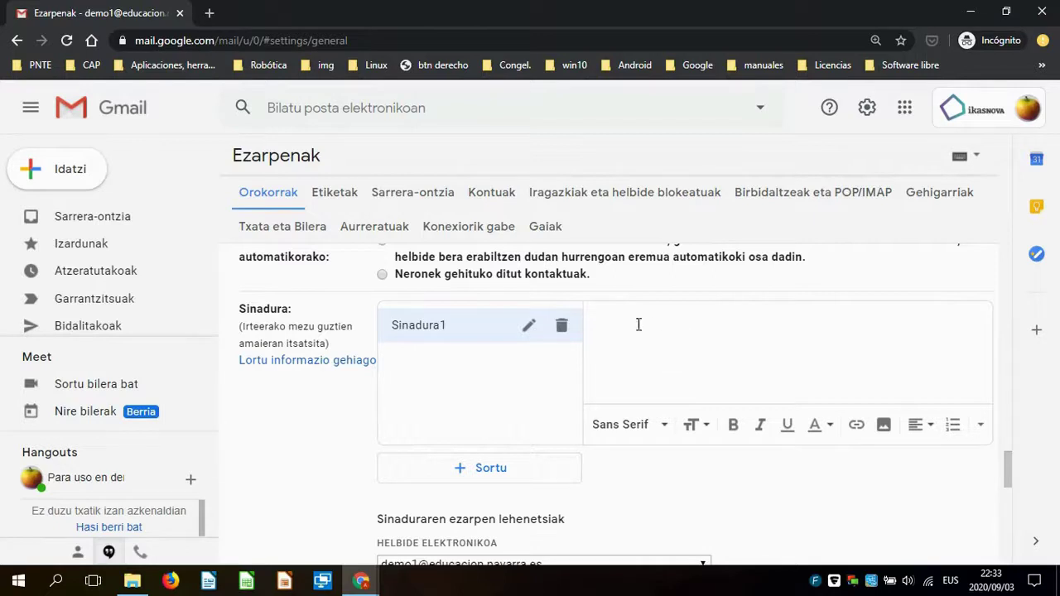
Step: Write the signature on three lines: "Izena Abizena1 Abizena2", "2. A tutorea - Geografia eta Historia mintegia" and "Irati BHI"
left_click(613, 320)
type("Izena Abizena1 Abizena2")
key("Return")
type("2. ")
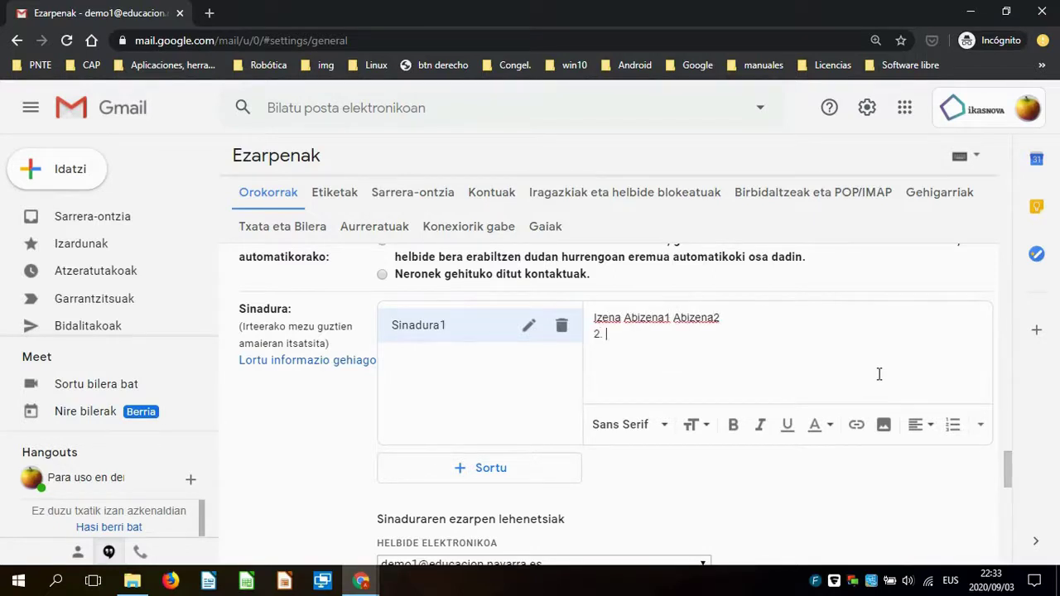
type("A tutorea - Geografia eta Historia mintegia")
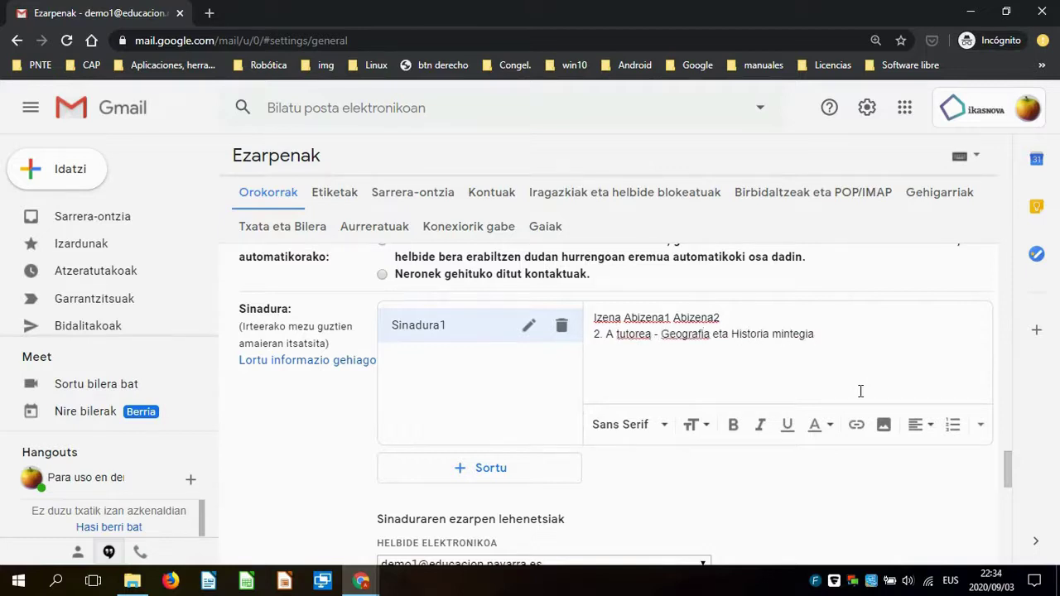
key("Return")
type("Irati BHI")
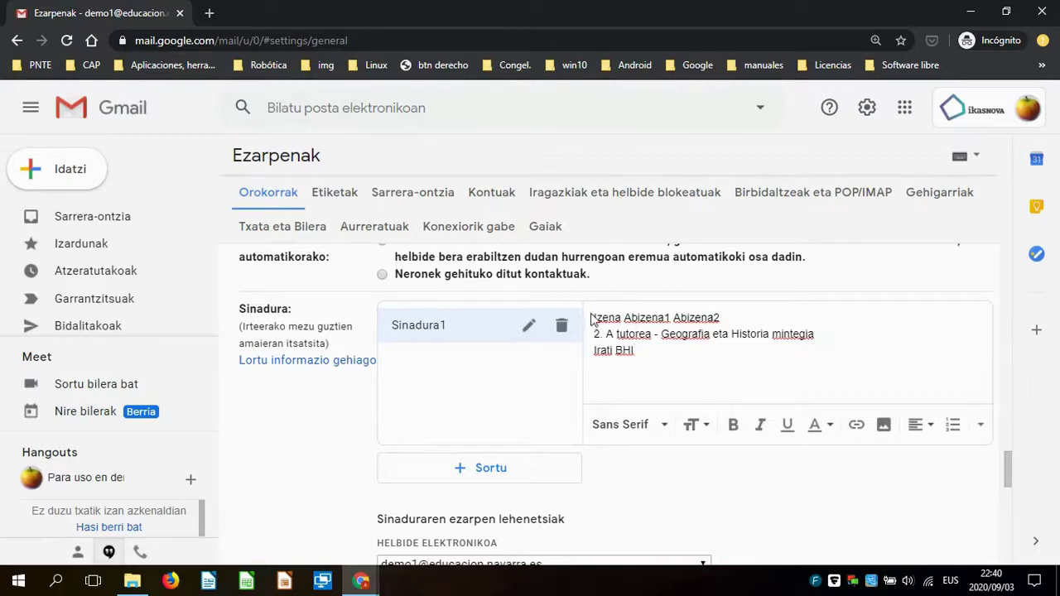
Step: Change the text colour of all three signature lines to dark green
mouse_move(593, 321)
left_mouse_down()
mouse_move(641, 328)
mouse_move(688, 362)
mouse_move(788, 399)
left_mouse_up()
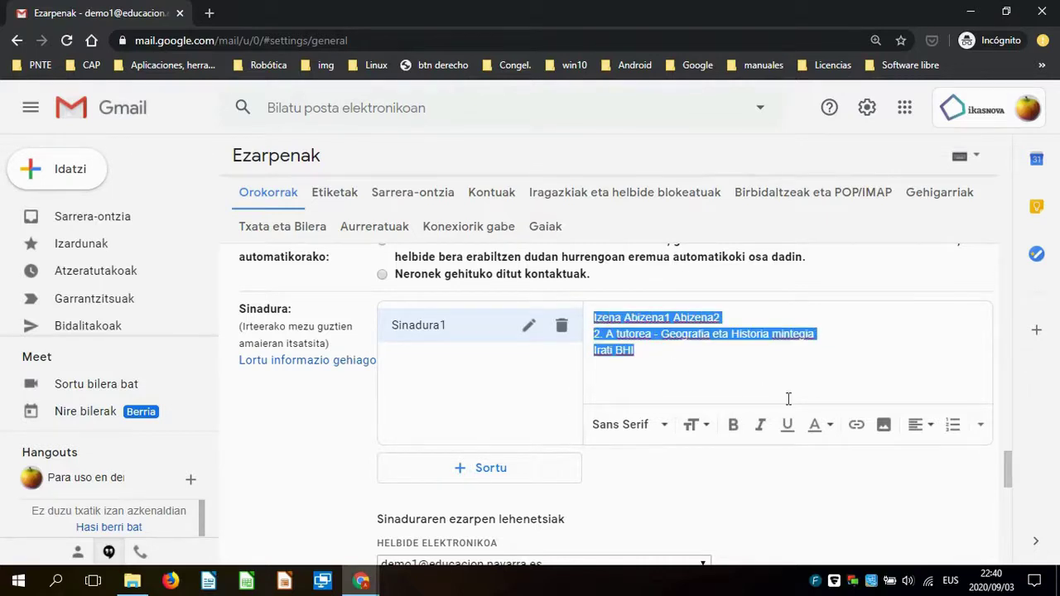
left_click(827, 425)
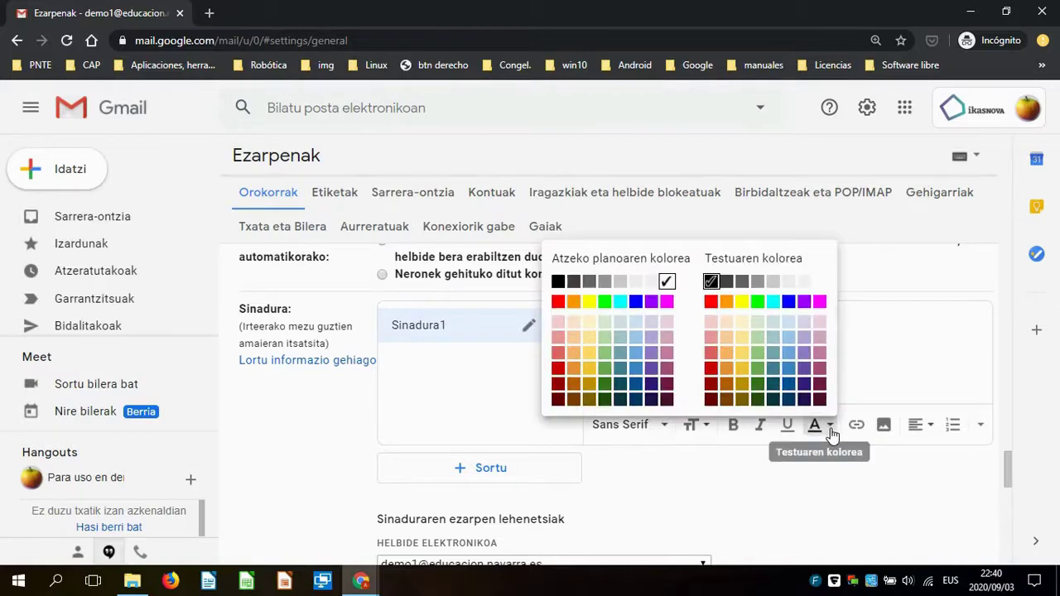
left_click(758, 384)
left_click(761, 365)
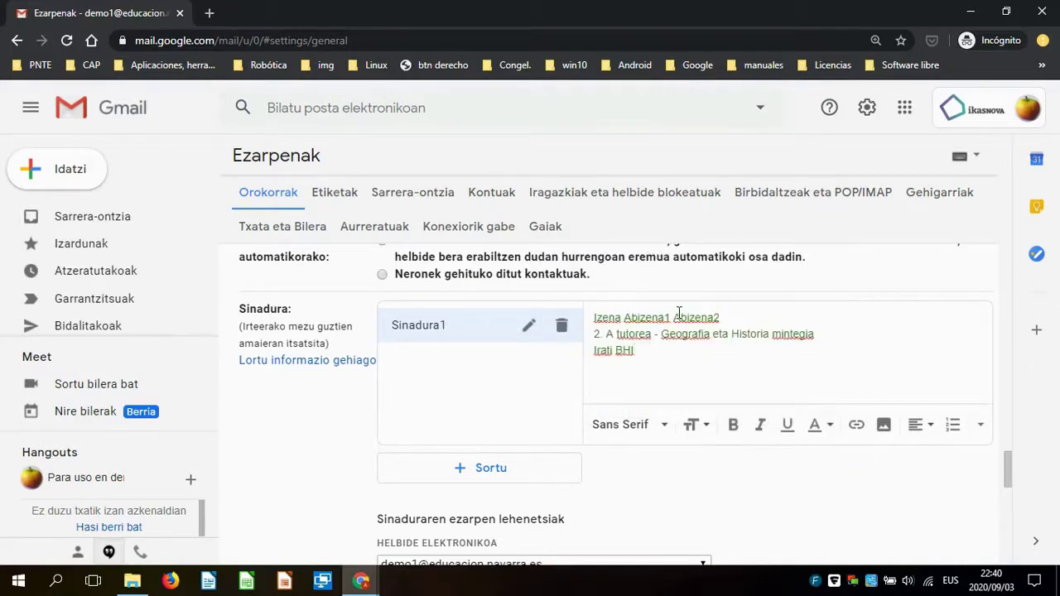
Step: Make the signature's first line, "Izena Abizena1 Abizena2", bold
triple_click(679, 317)
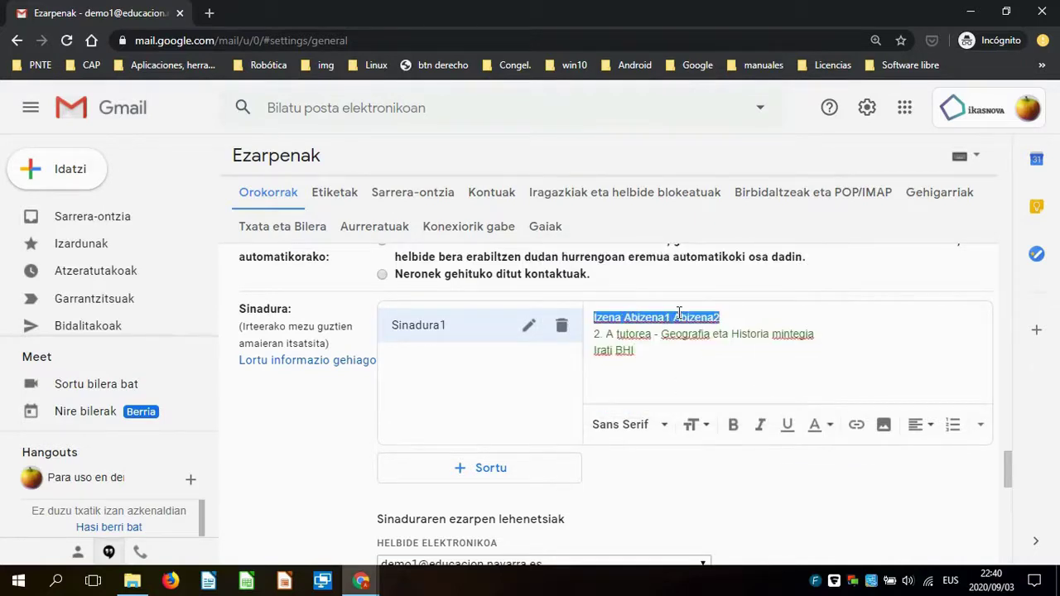
left_click(734, 425)
left_click(701, 367)
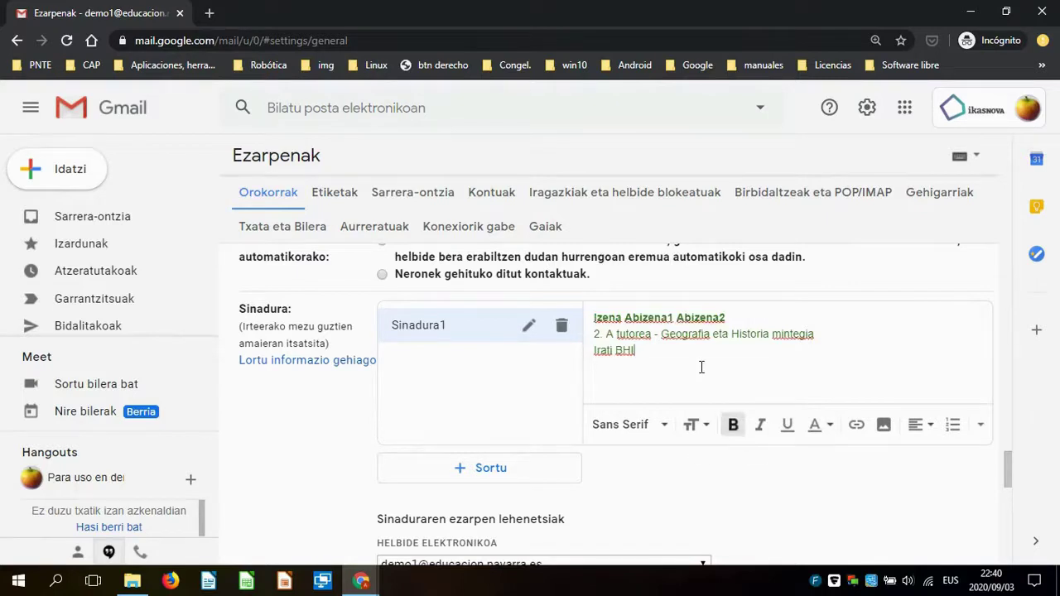
Step: Set the text size of the signature line "Irati BHI" to Handia
triple_click(607, 350)
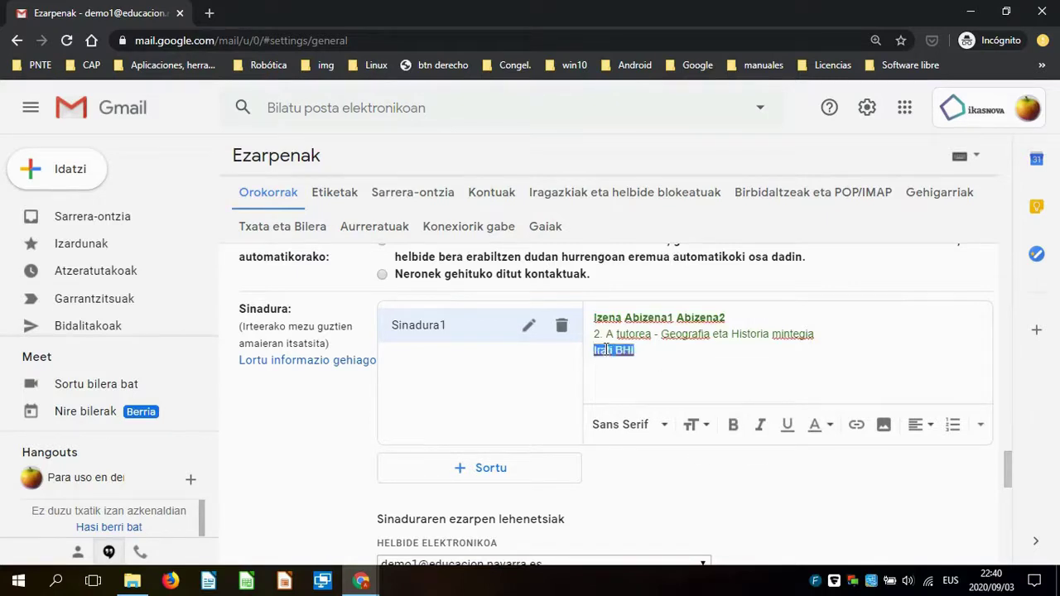
left_click(710, 427)
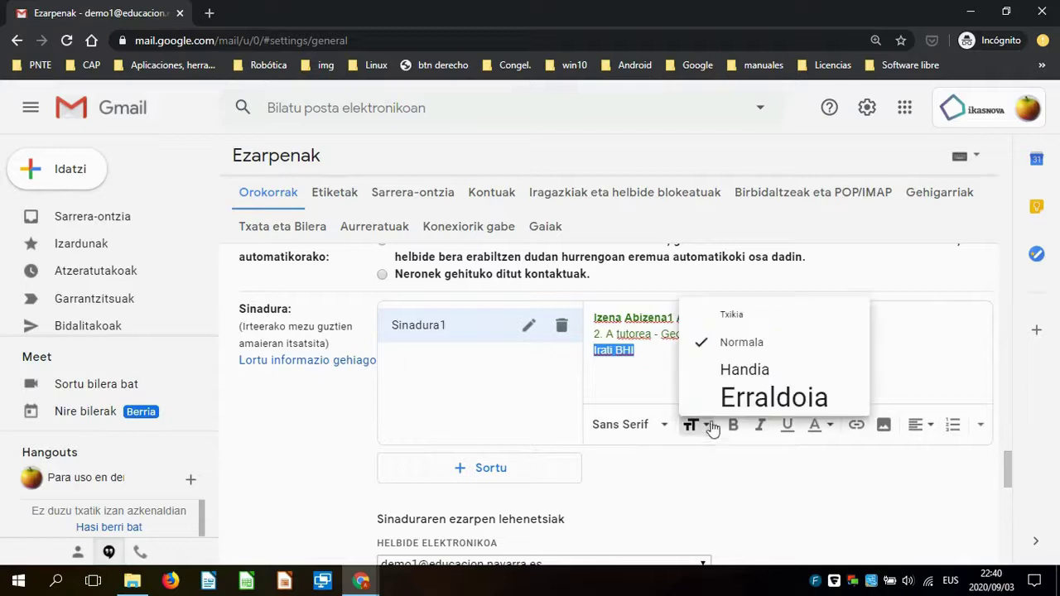
left_click(752, 374)
left_click(789, 366)
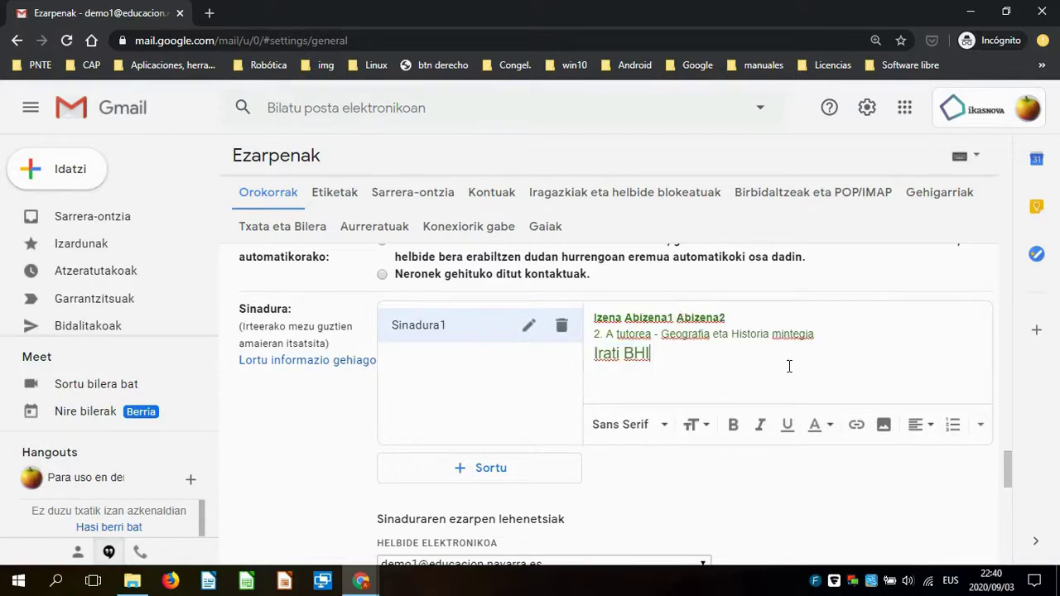
Step: Insert the green leaf picture from Drive below "Irati BHI" in the signature and set its size to Txikia
left_click(884, 426)
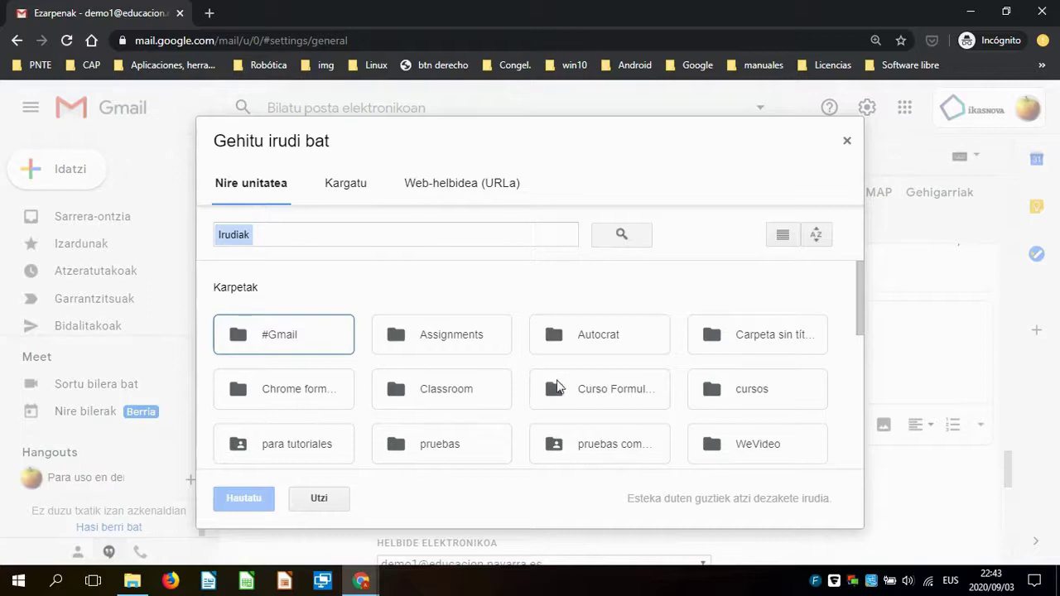
scroll(524, 391, "down", 1)
scroll(522, 393, "down", 1)
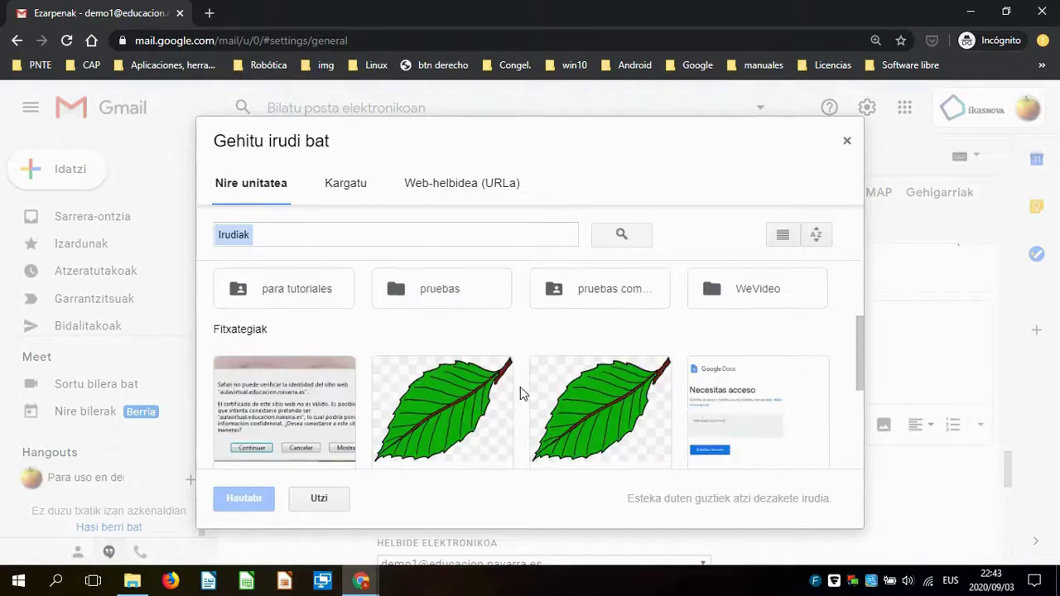
left_click(439, 410)
left_click(240, 500)
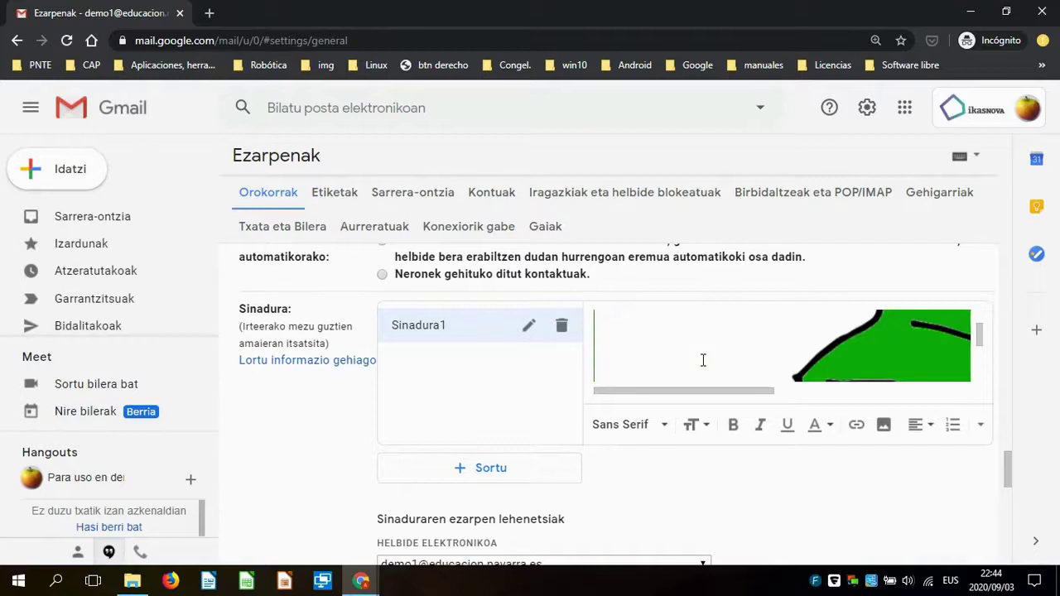
left_click(747, 353)
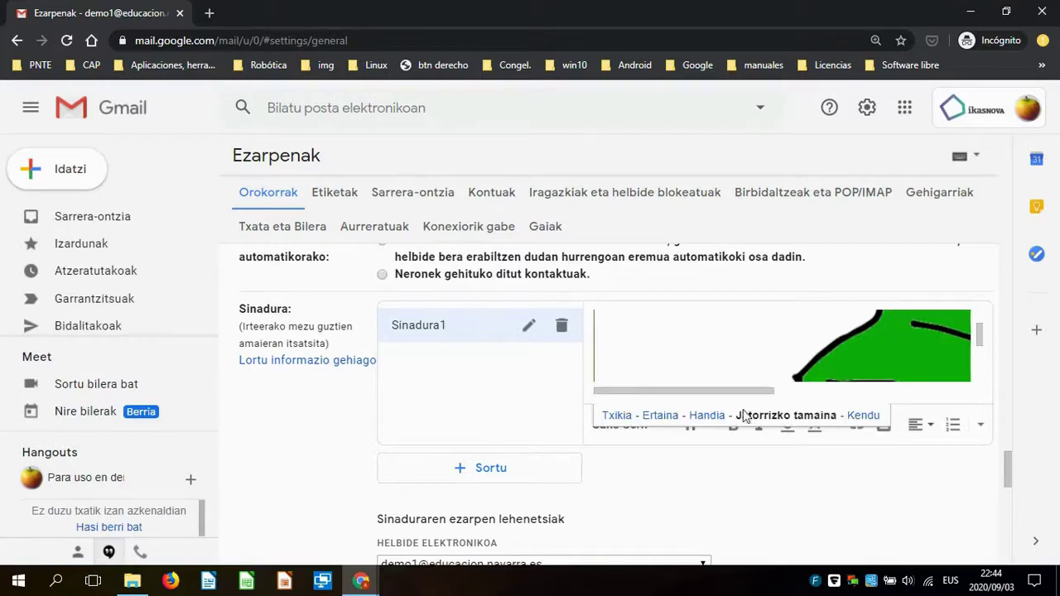
left_click(625, 419)
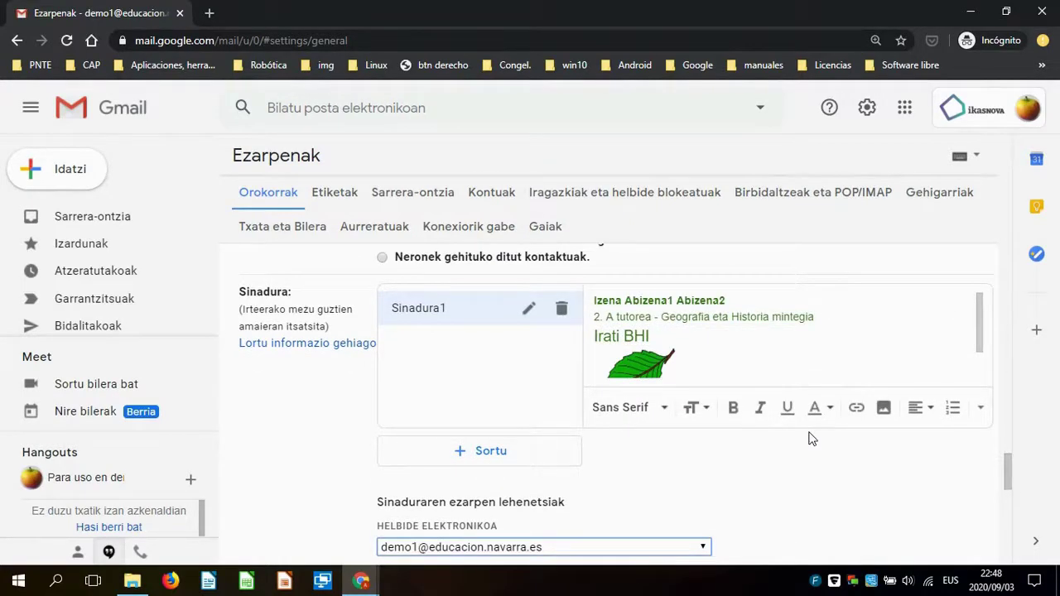
Step: Set Sinadura1 as the default signature for new messages and for replies and forwards, and save the settings
scroll(812, 439, "down", 2)
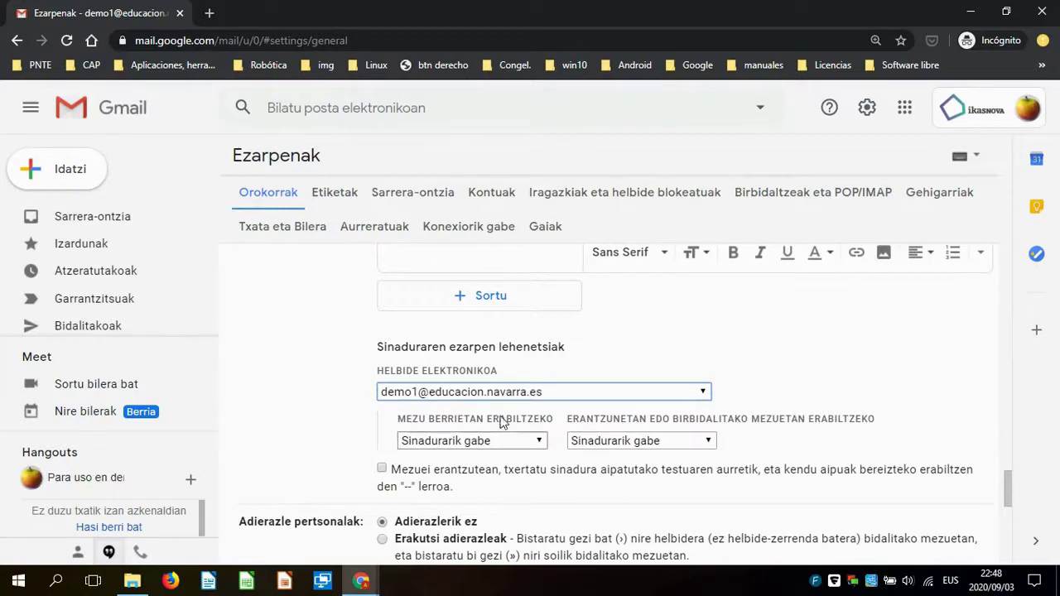
left_click(535, 443)
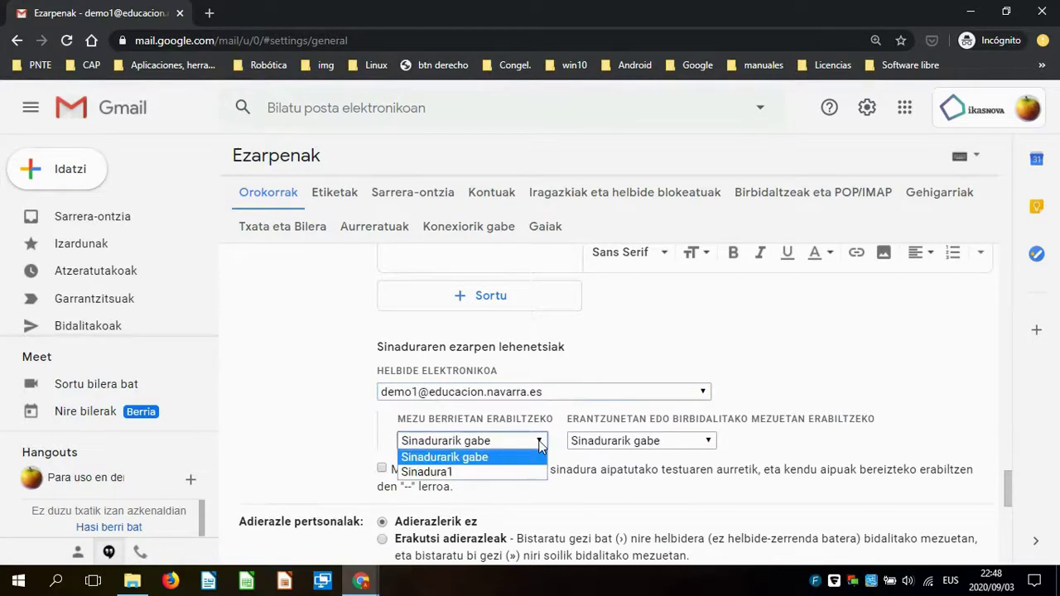
left_click(468, 472)
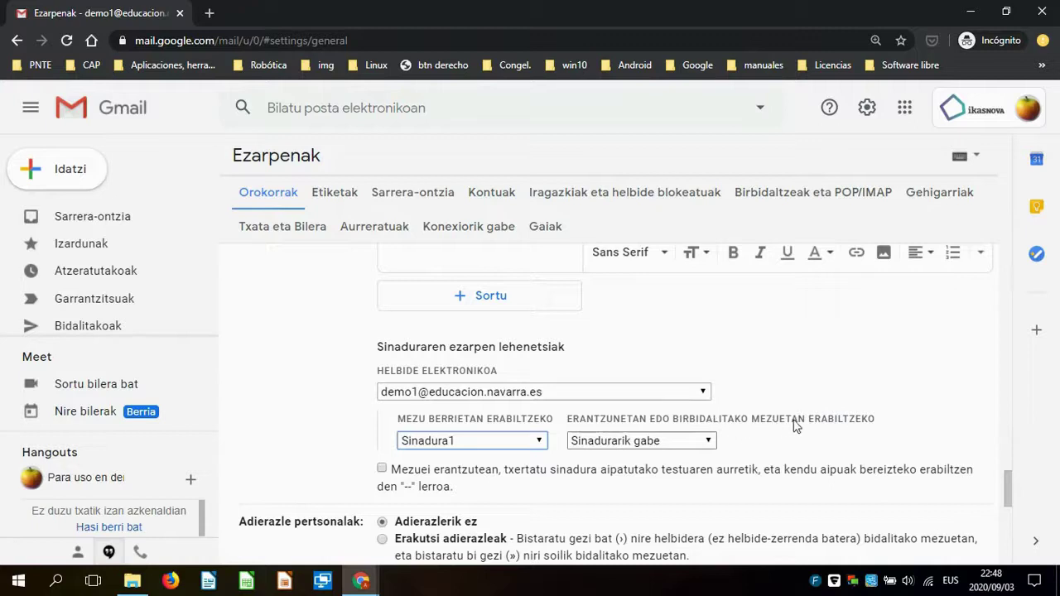
left_click(708, 441)
left_click(629, 472)
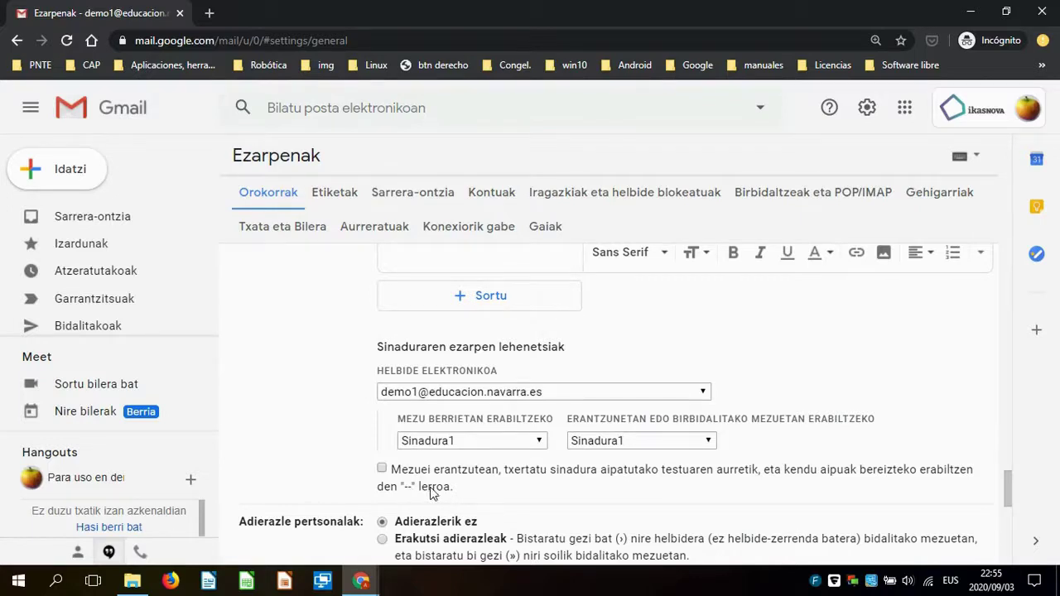
scroll(555, 482, "down", 10)
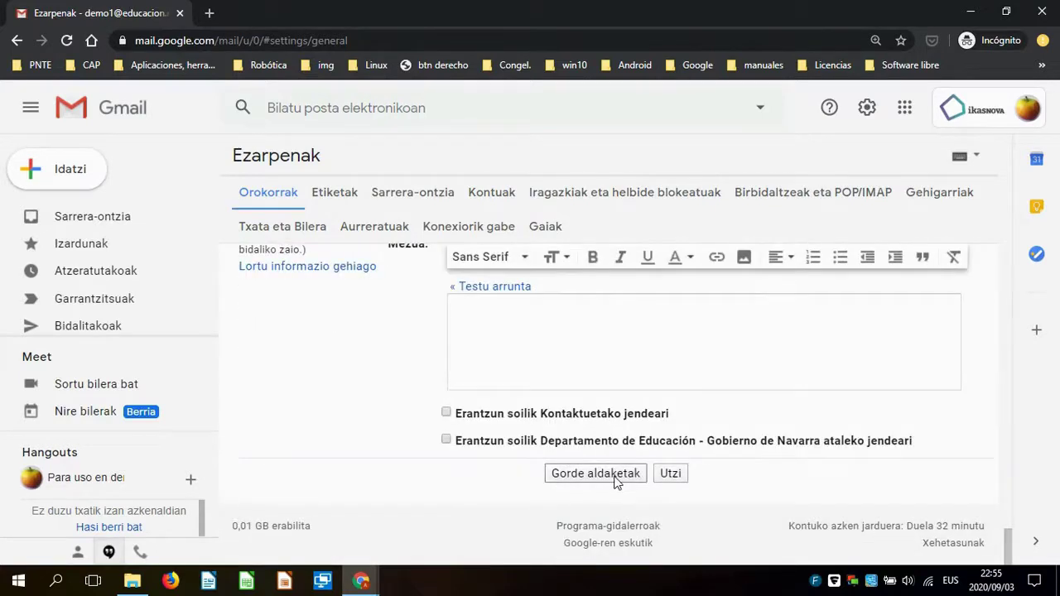
left_click(614, 474)
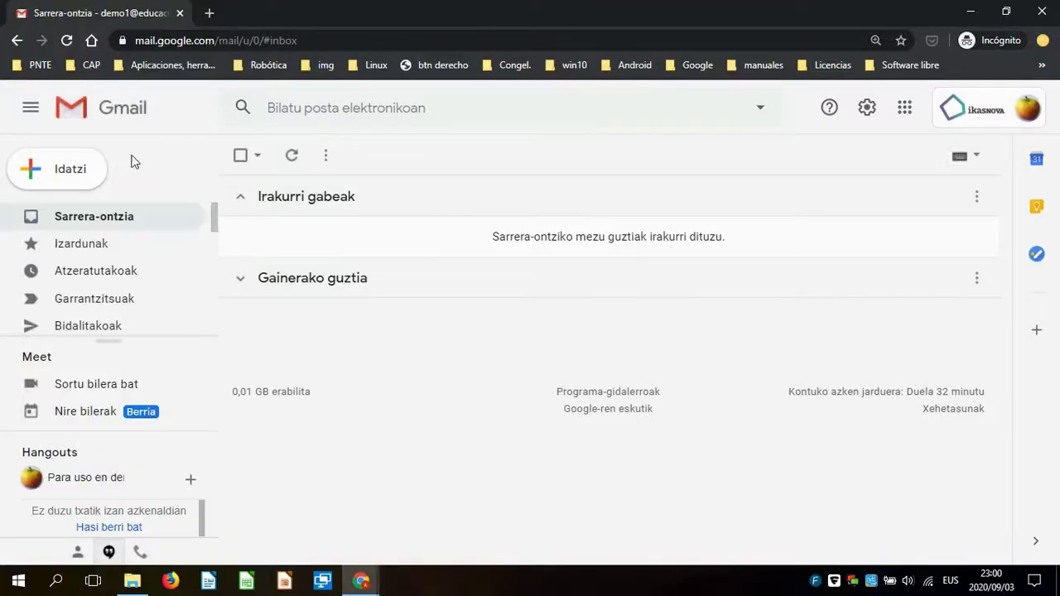
Step: Start a new message and write "Gabon...." in the body above the signature
left_click(63, 177)
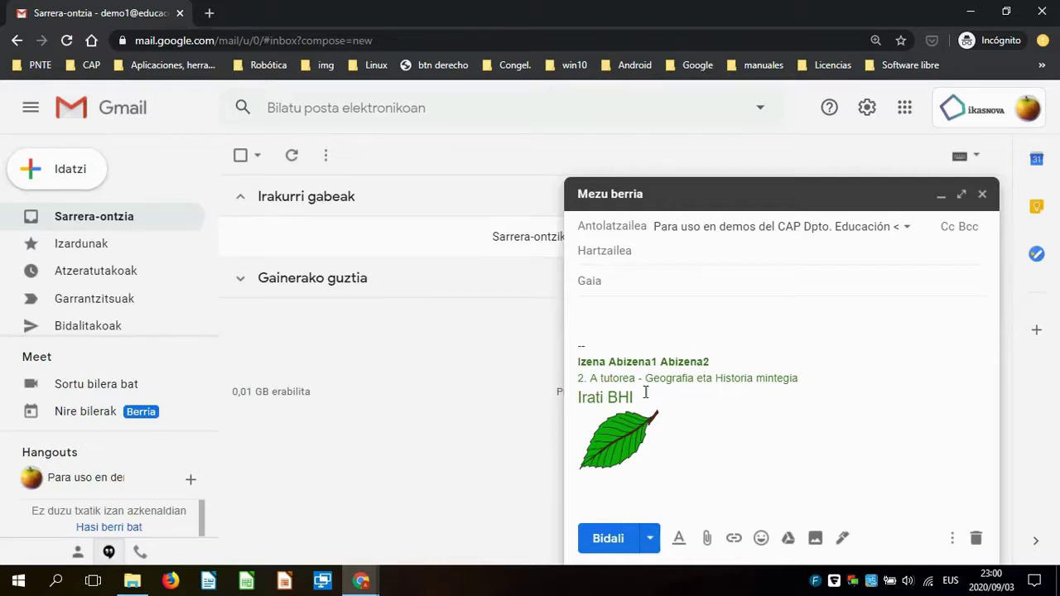
left_click(591, 309)
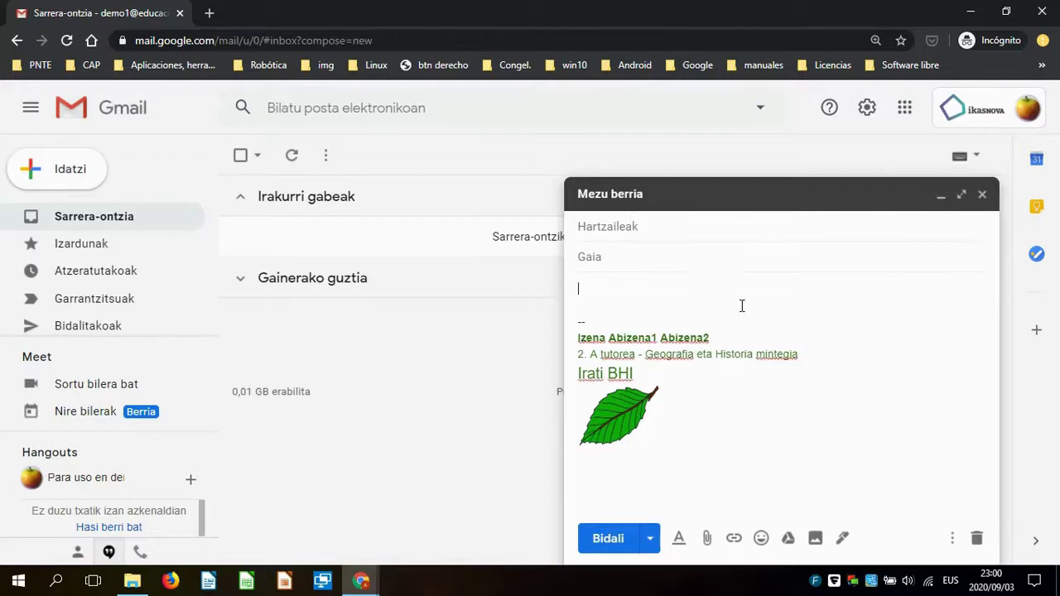
type("Gabon....")
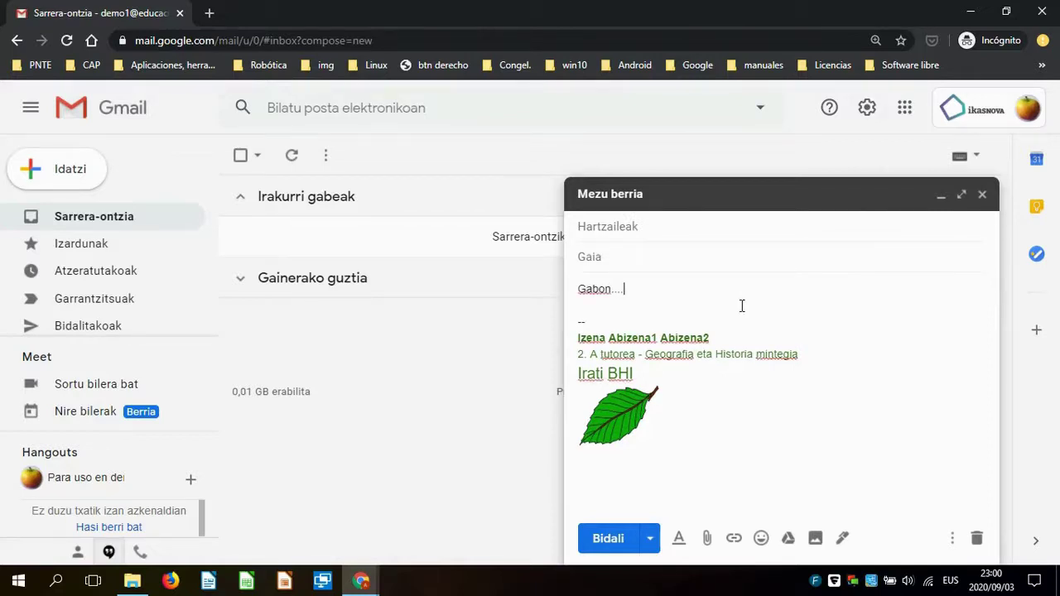